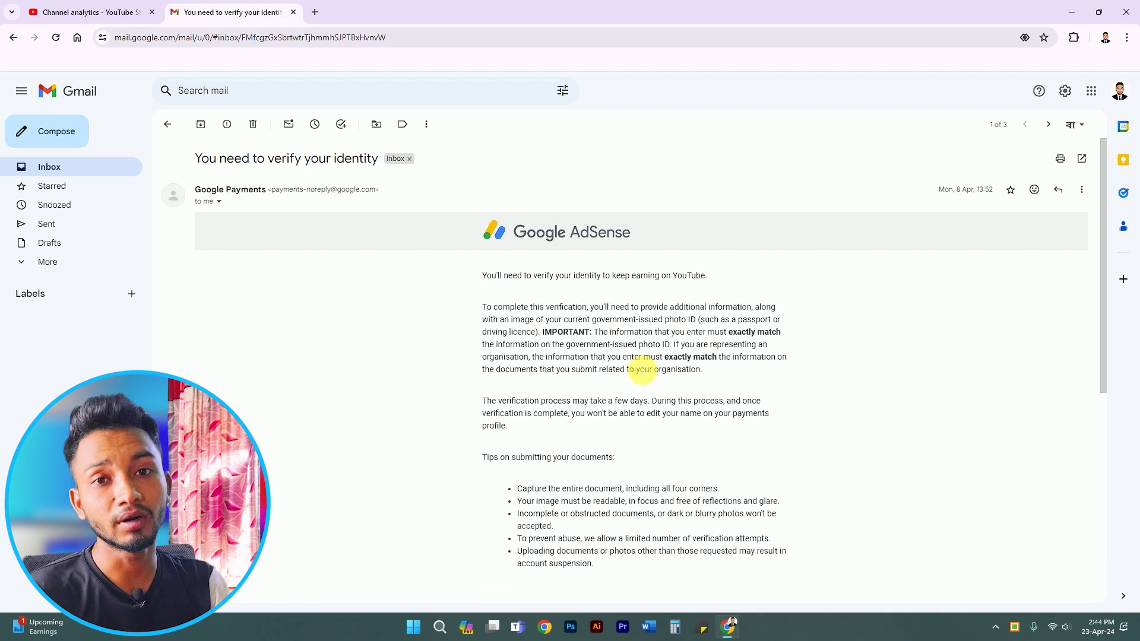
- Read the AdSense verification email, then return to the YouTube Studio channel analytics tab
{"action": "scroll", "coordinate": [643, 370], "scroll_direction": "down", "scroll_amount": 1}
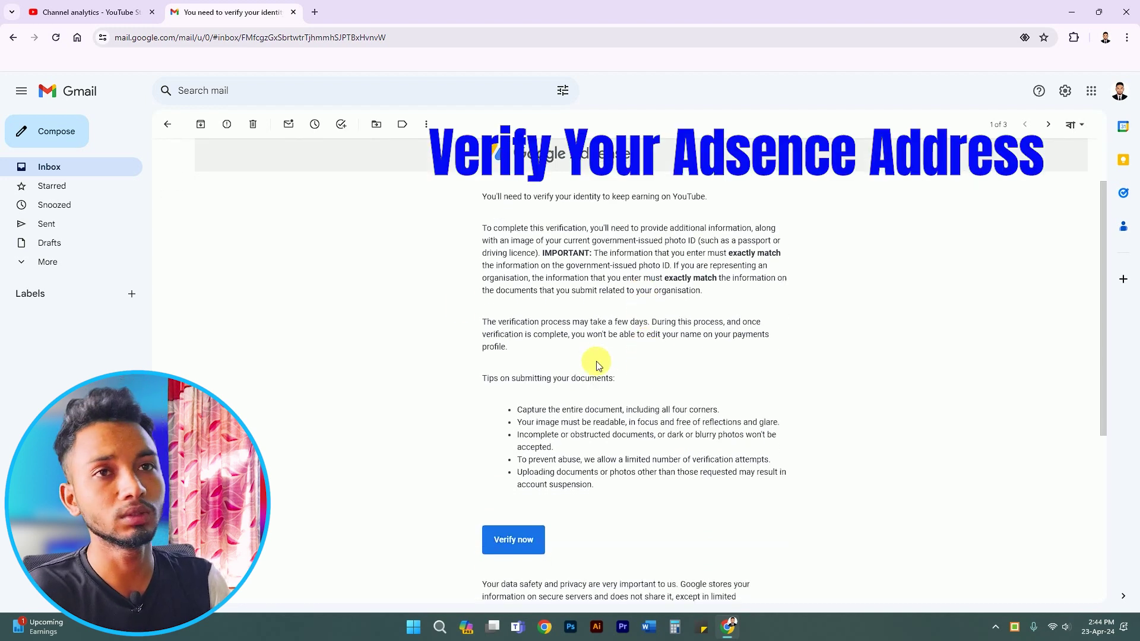
{"action": "left_click", "coordinate": [122, 11]}
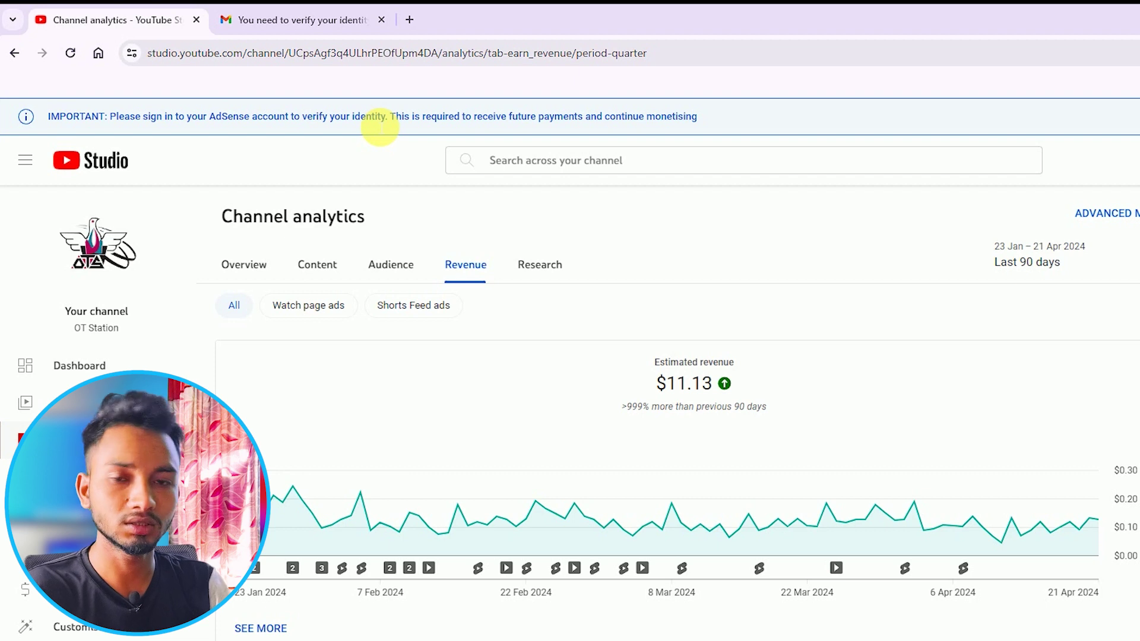
{"action": "mouse_move", "coordinate": [698, 371]}
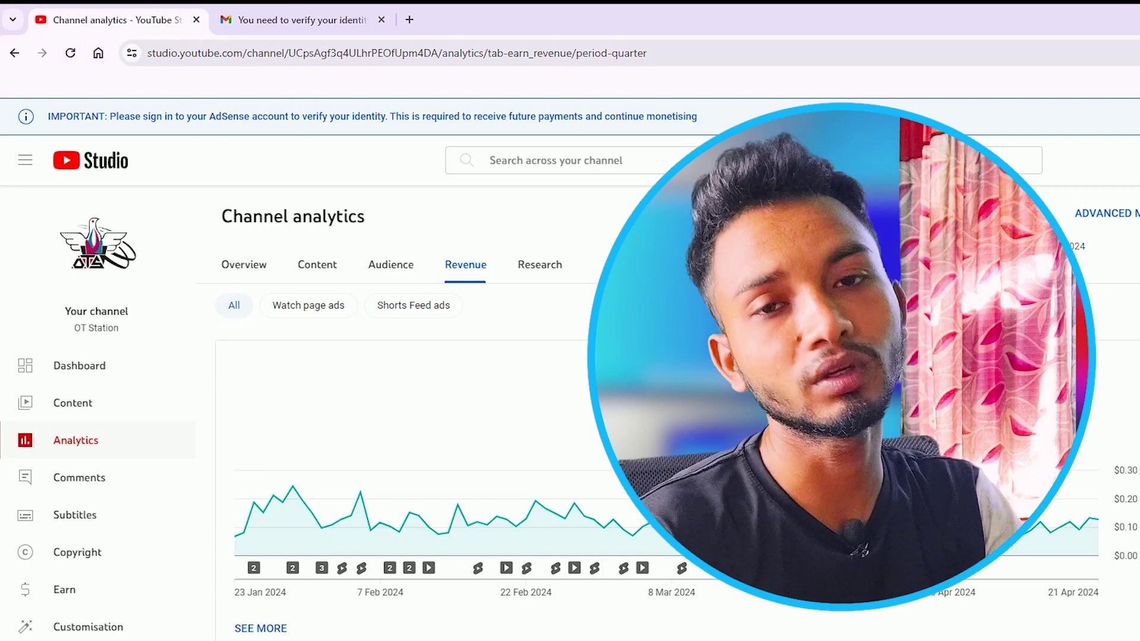
{"action": "mouse_move", "coordinate": [1079, 531]}
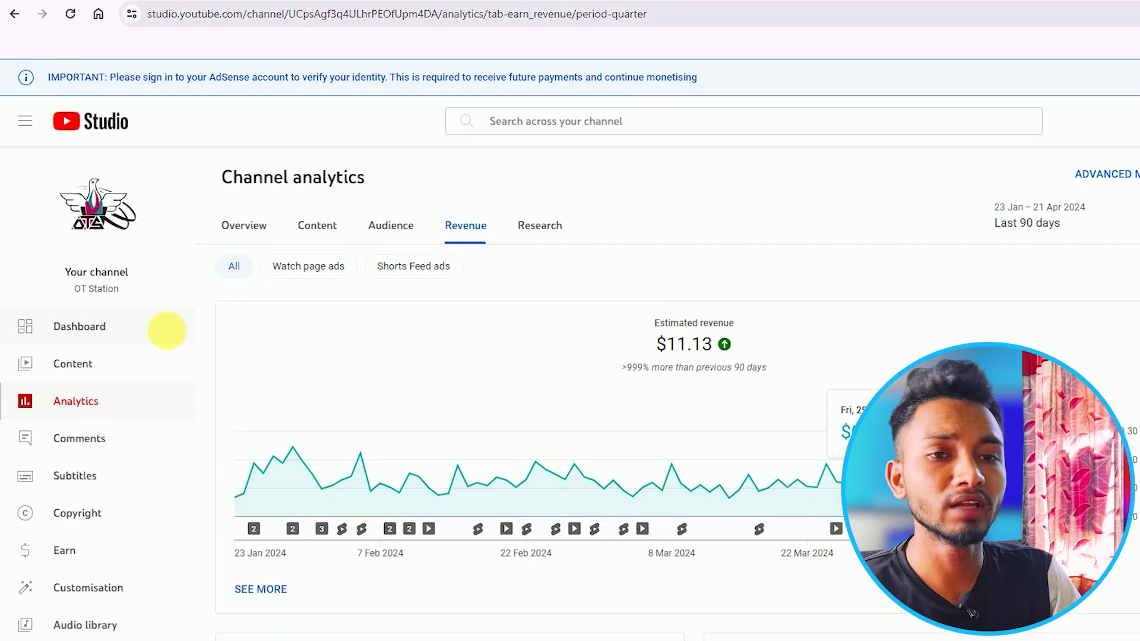
- Go to Earn and choose GET STARTED under Getting paid to reach AdSense for YouTube
{"action": "left_click", "coordinate": [89, 513]}
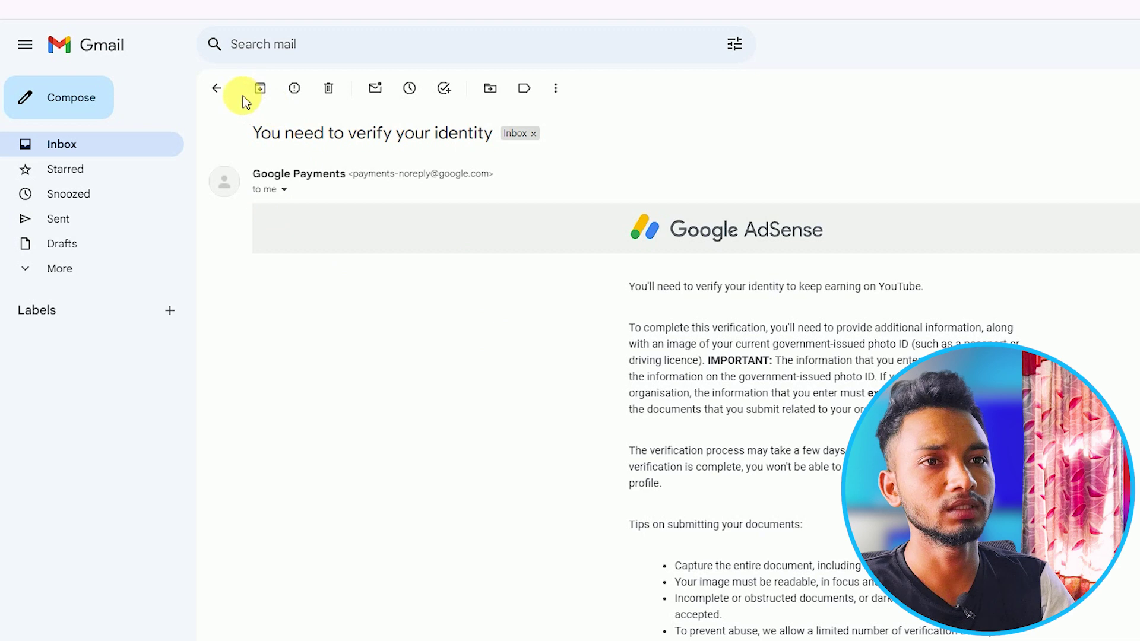
{"action": "scroll", "coordinate": [743, 326], "scroll_direction": "down", "scroll_amount": 5}
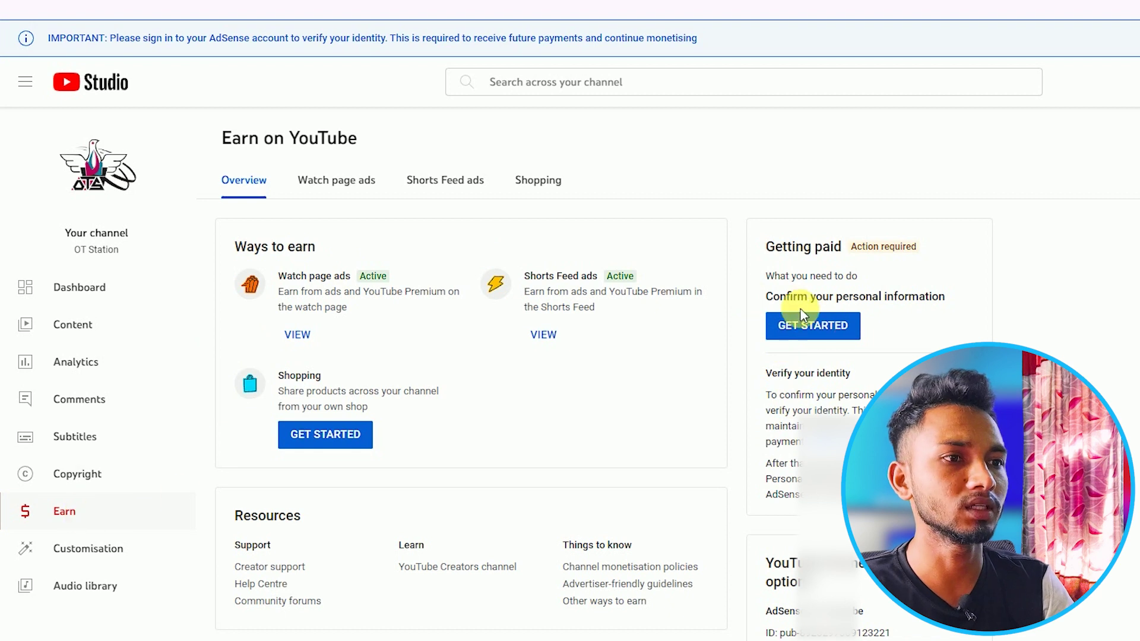
{"action": "left_click", "coordinate": [819, 330]}
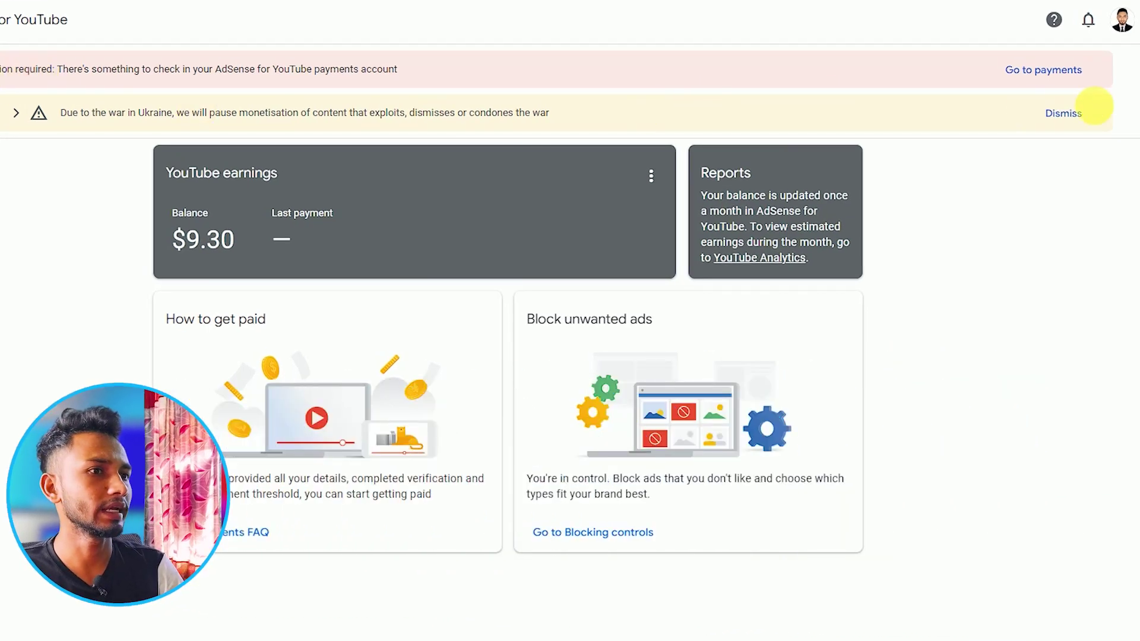
- Go to the AdSense payments page and start identity verification with Verify now
{"action": "left_click", "coordinate": [1043, 74]}
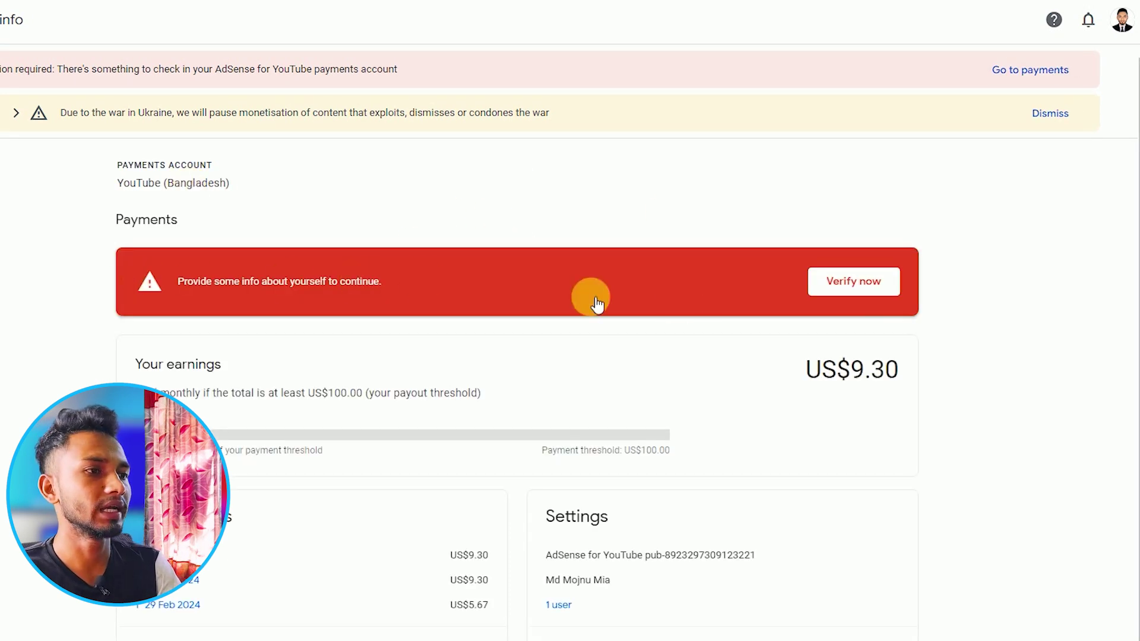
{"action": "left_click", "coordinate": [843, 280]}
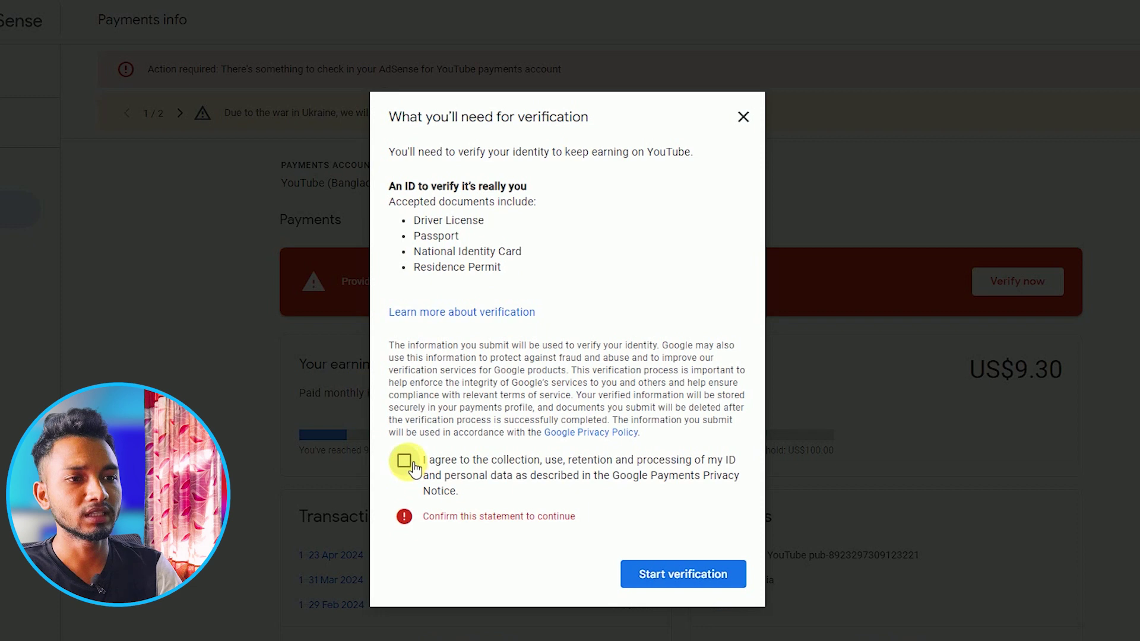
- Accept the ID data processing statement and start the verification
{"action": "left_click", "coordinate": [404, 461]}
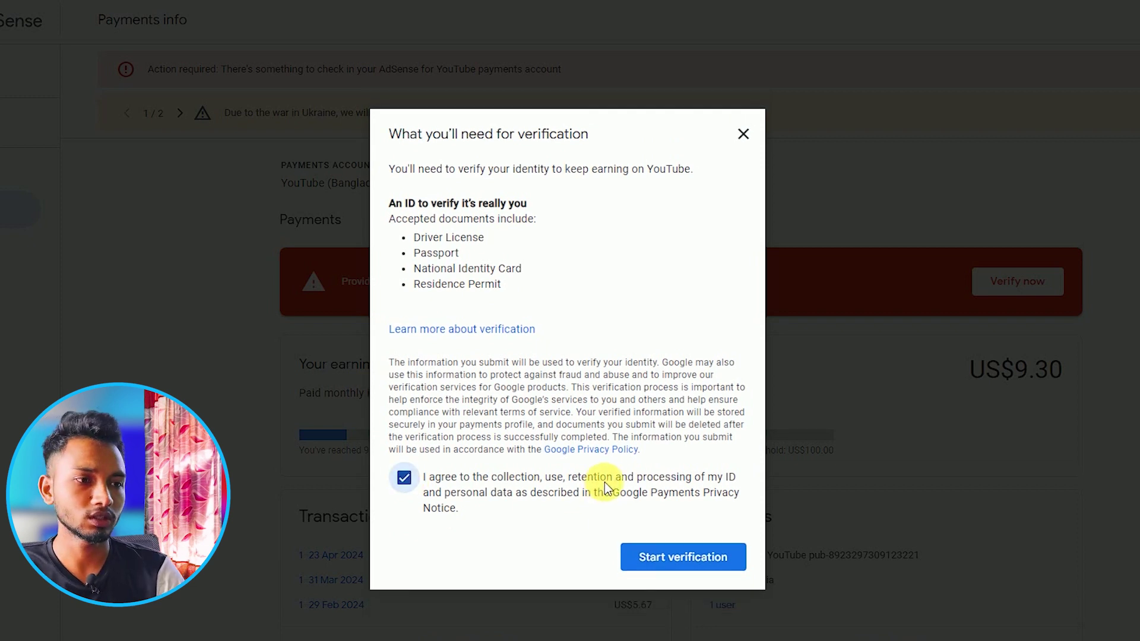
{"action": "left_click", "coordinate": [684, 558]}
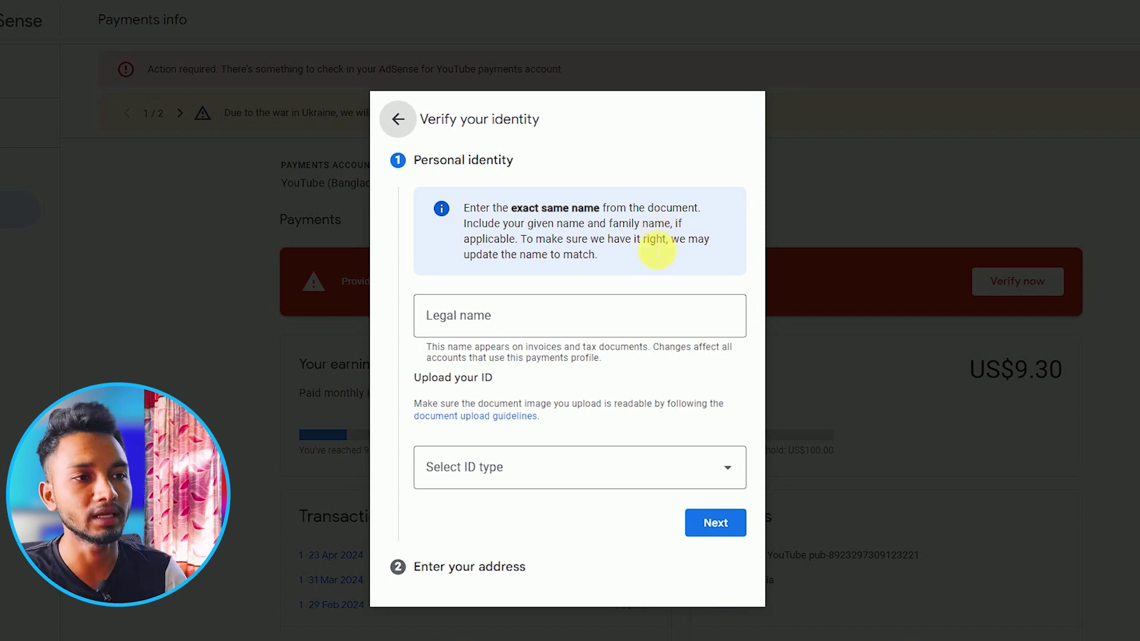
- Enter the account holder's legal name and choose National Identity Card as the ID type
{"action": "left_click", "coordinate": [604, 326]}
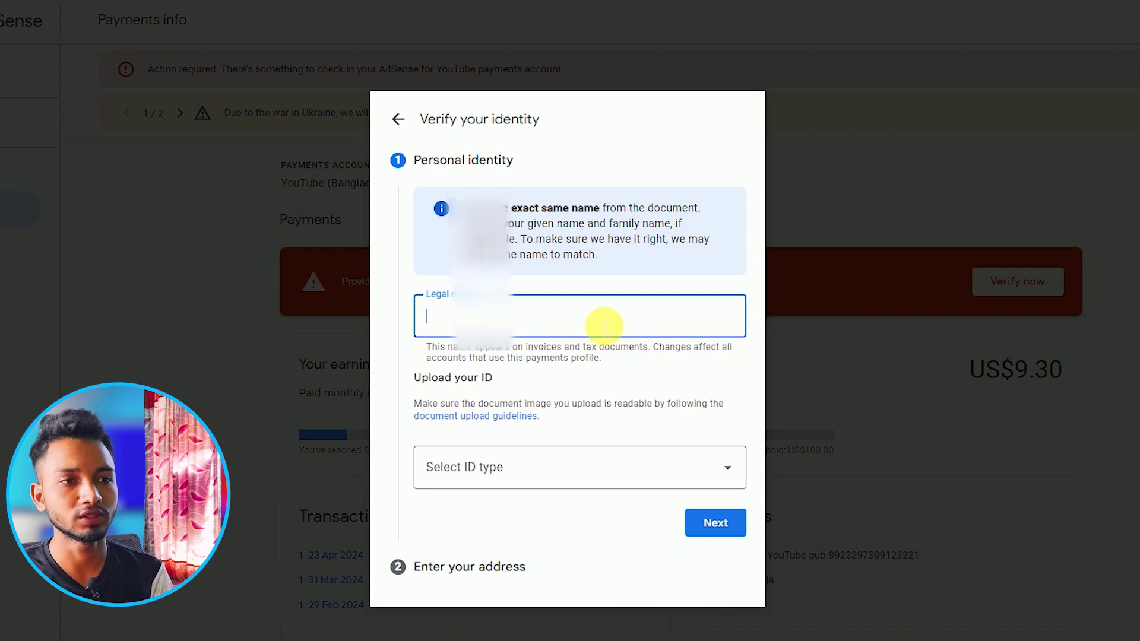
{"action": "type", "text": "MD. MIA"}
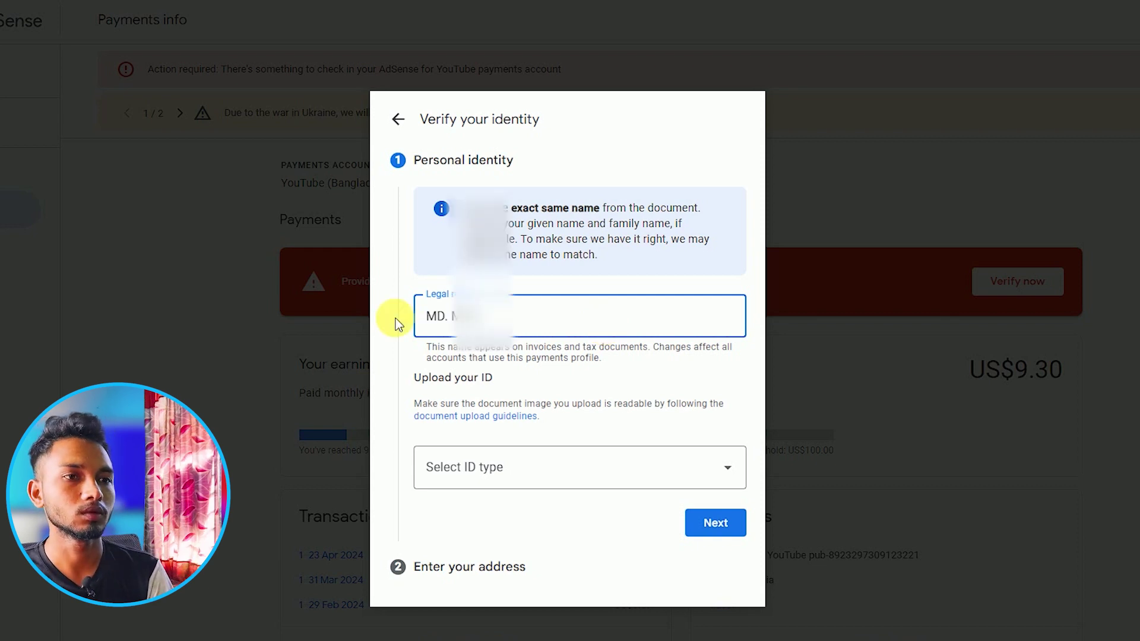
{"action": "left_click", "coordinate": [436, 430]}
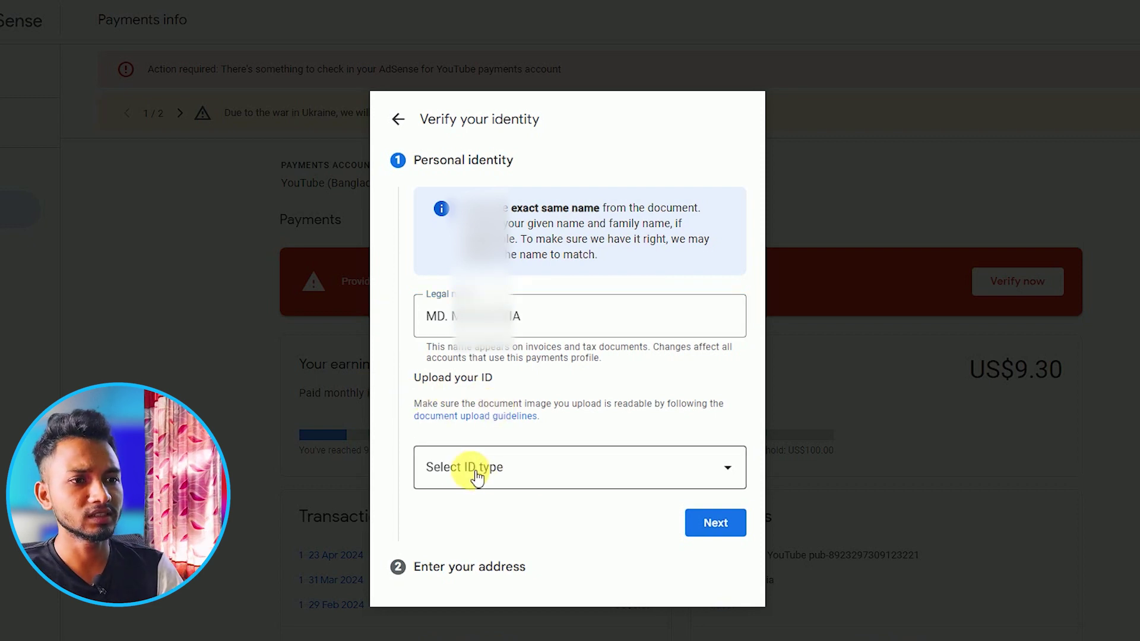
{"action": "left_click", "coordinate": [504, 476]}
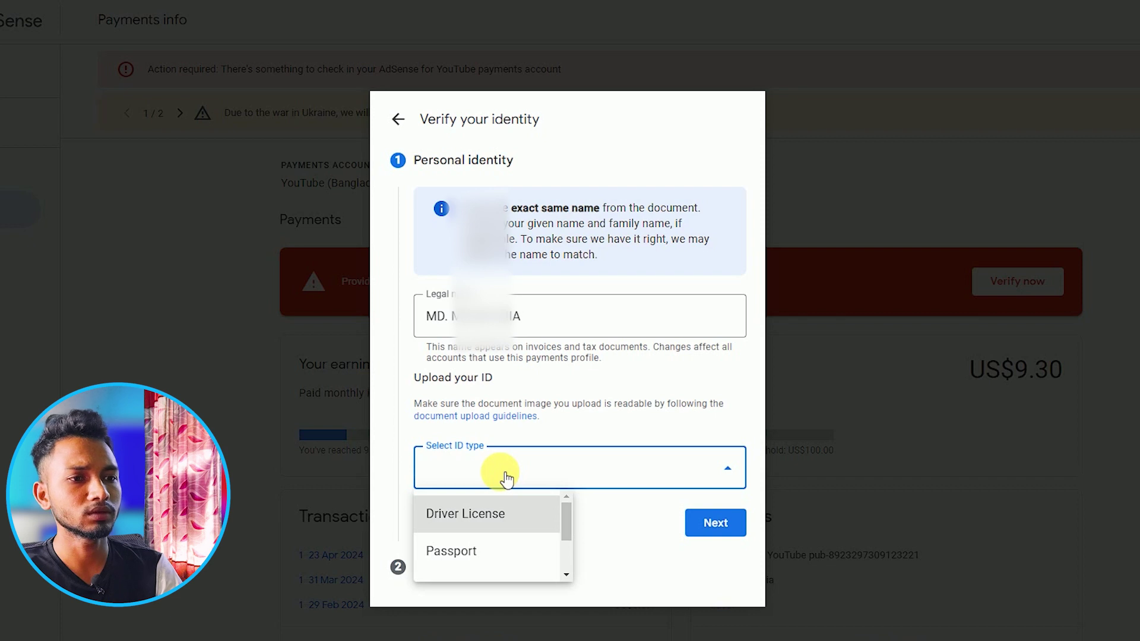
{"action": "scroll", "coordinate": [506, 528], "scroll_direction": "down", "scroll_amount": 2}
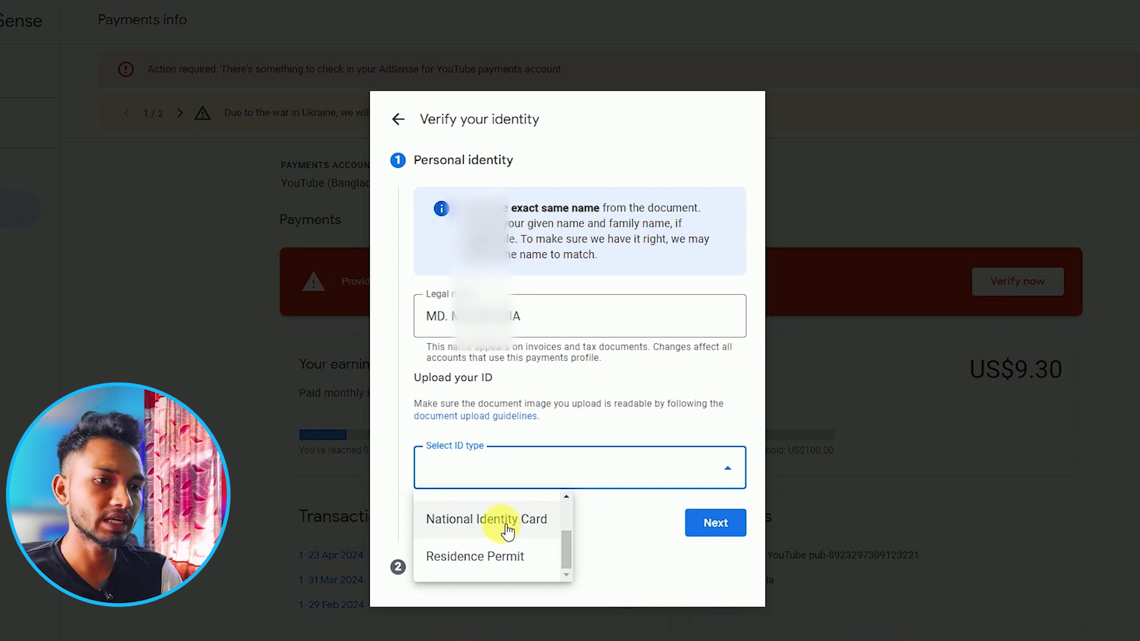
{"action": "left_click", "coordinate": [469, 522]}
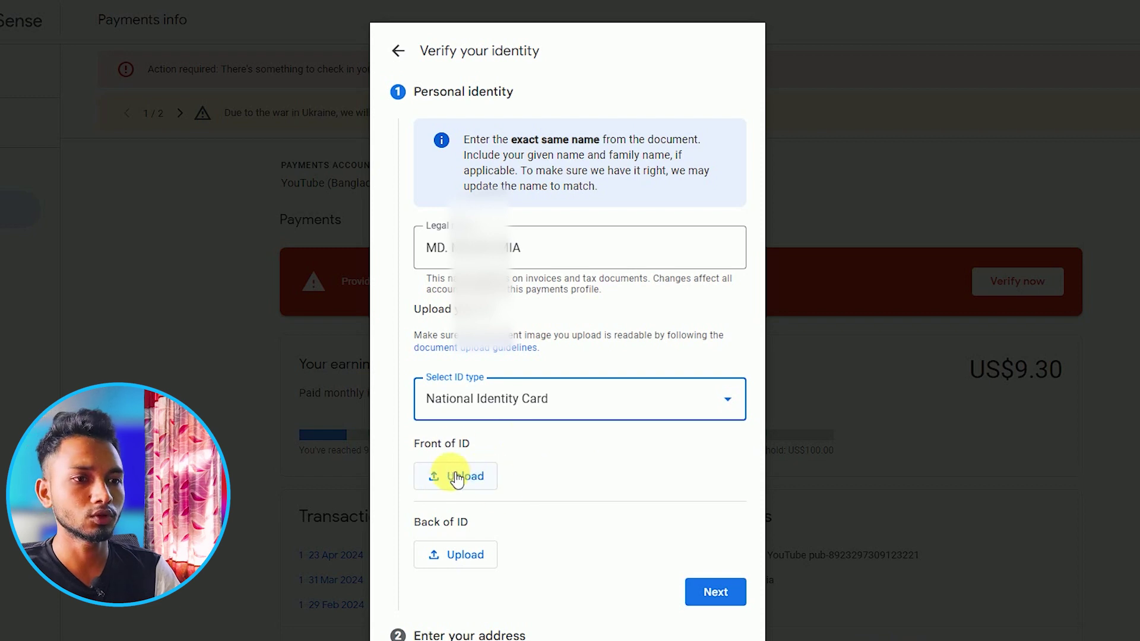
- Replace the rejected front-of-ID image with 'NID Card Front Parts.jpg'
{"action": "left_click", "coordinate": [456, 479]}
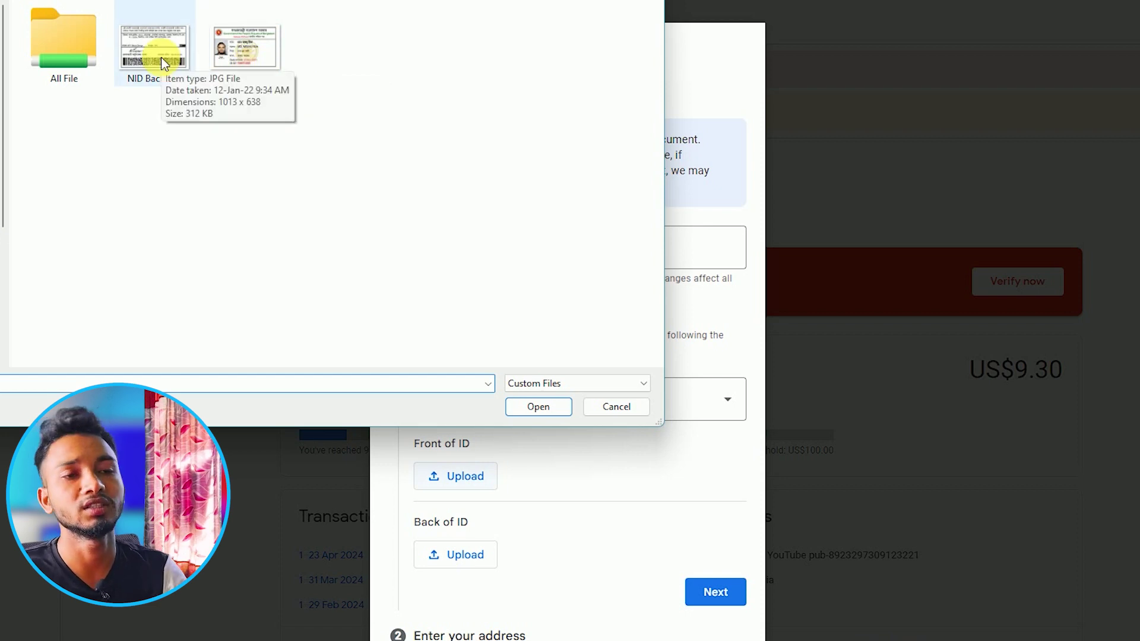
{"action": "left_click", "coordinate": [239, 50]}
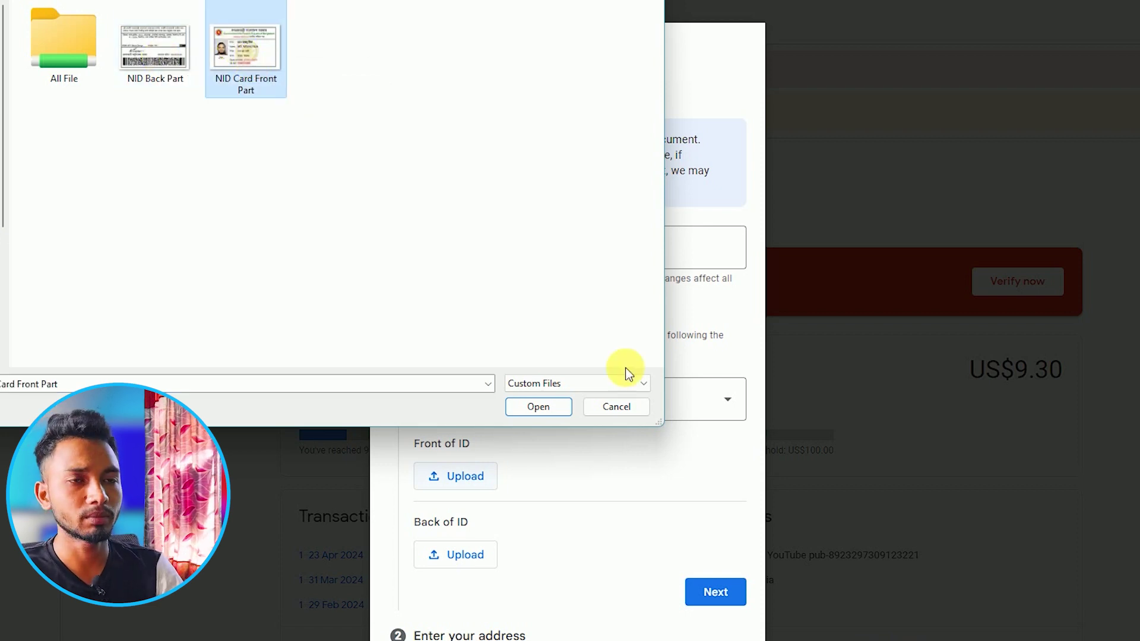
{"action": "left_click", "coordinate": [534, 410]}
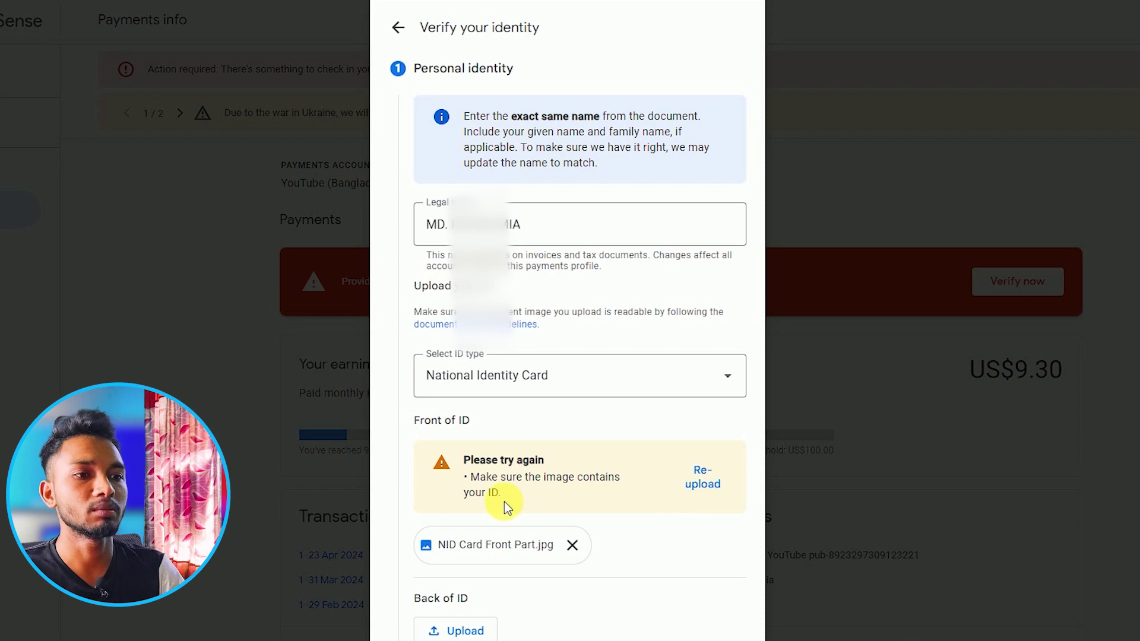
{"action": "left_click", "coordinate": [572, 544]}
{"action": "left_click", "coordinate": [440, 476]}
{"action": "left_click", "coordinate": [252, 51]}
{"action": "left_click", "coordinate": [525, 406]}
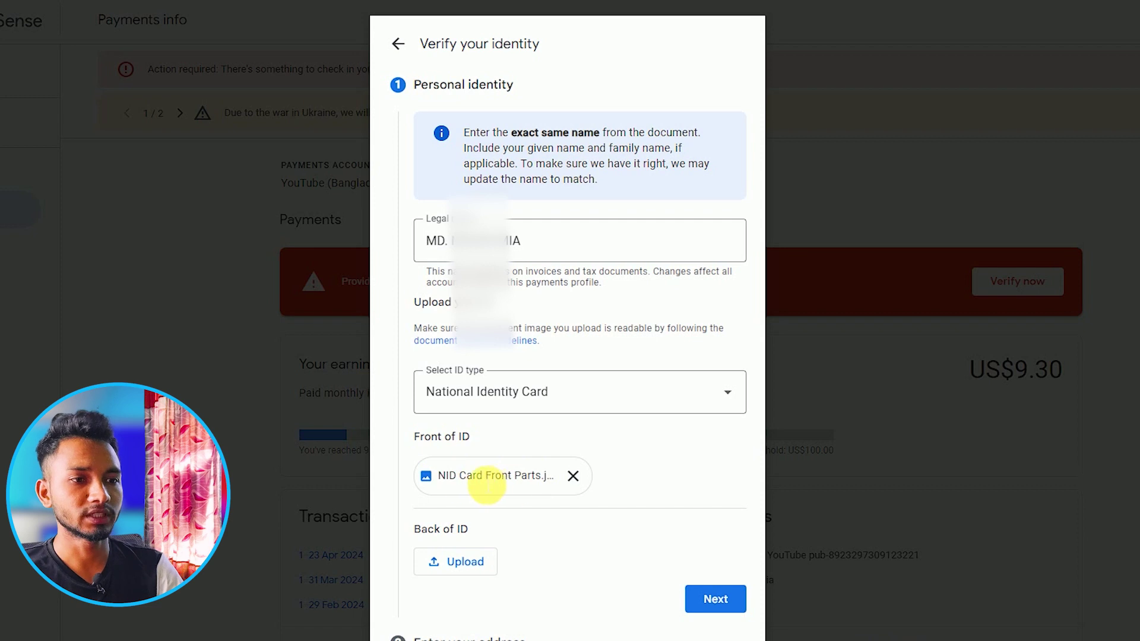
- Upload 'NID Back Part.jpg' as the back of the ID and continue to the address step
{"action": "left_click", "coordinate": [444, 561]}
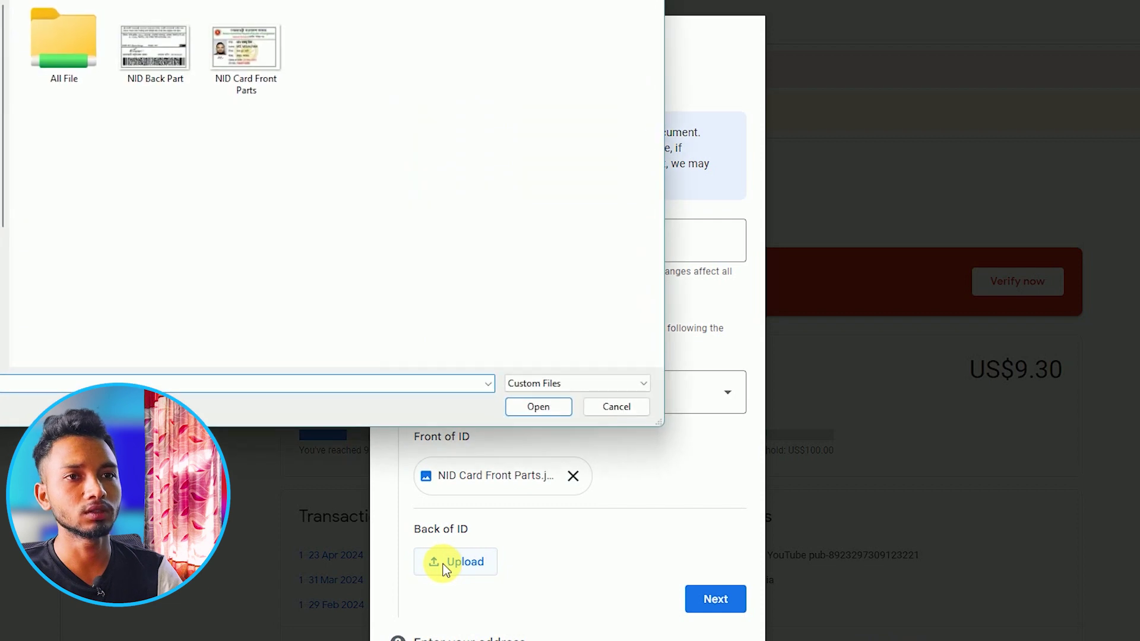
{"action": "left_click", "coordinate": [167, 67]}
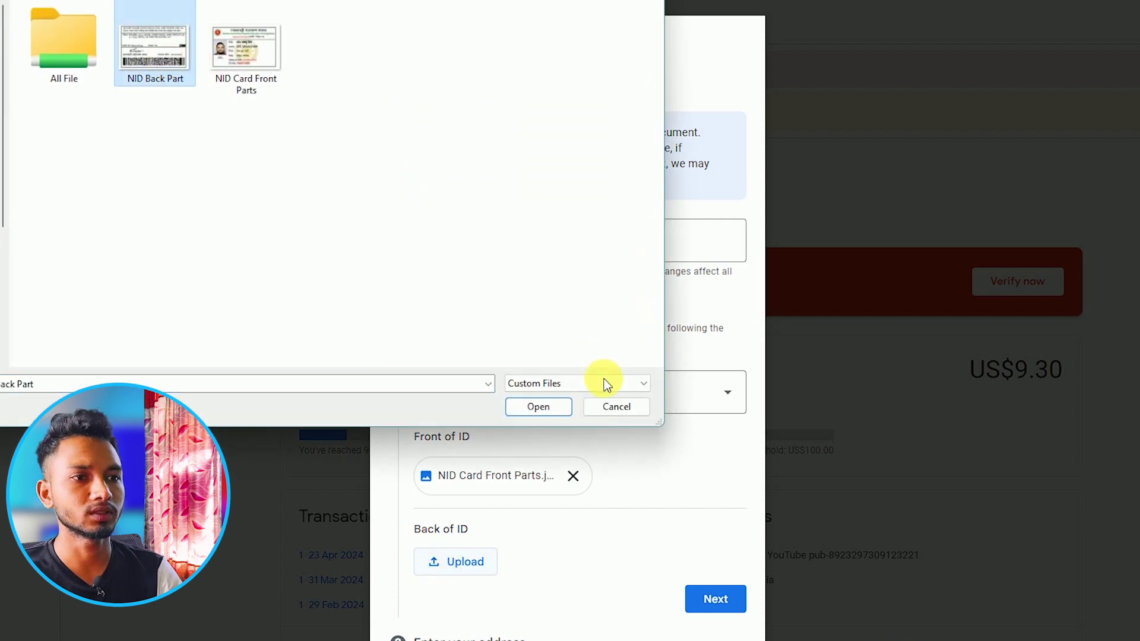
{"action": "left_click", "coordinate": [549, 410]}
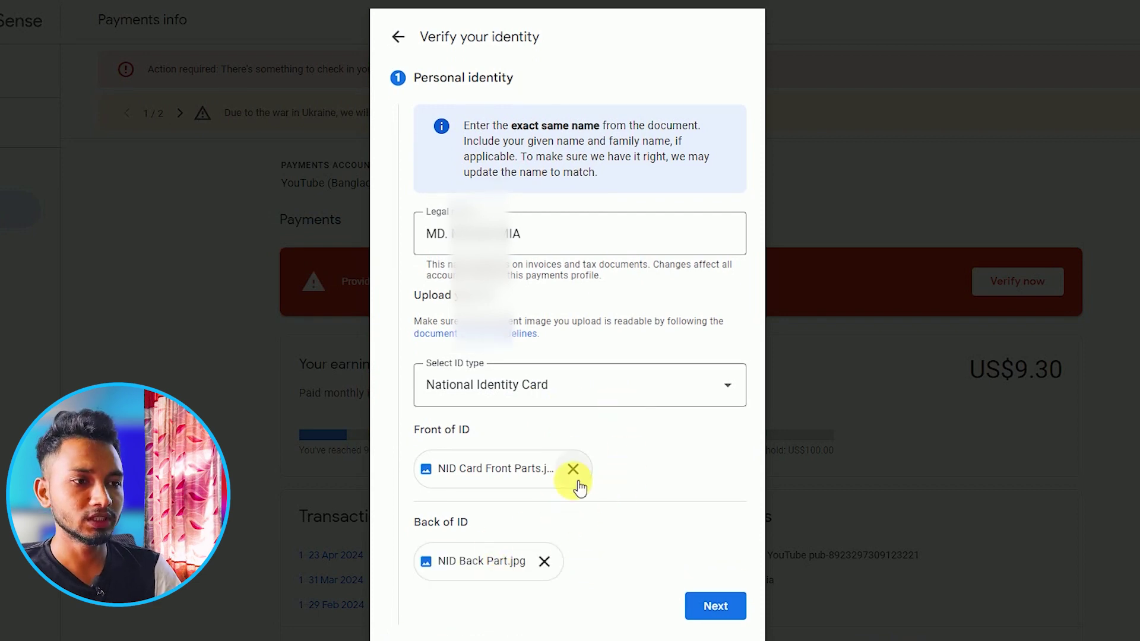
{"action": "left_click", "coordinate": [717, 607]}
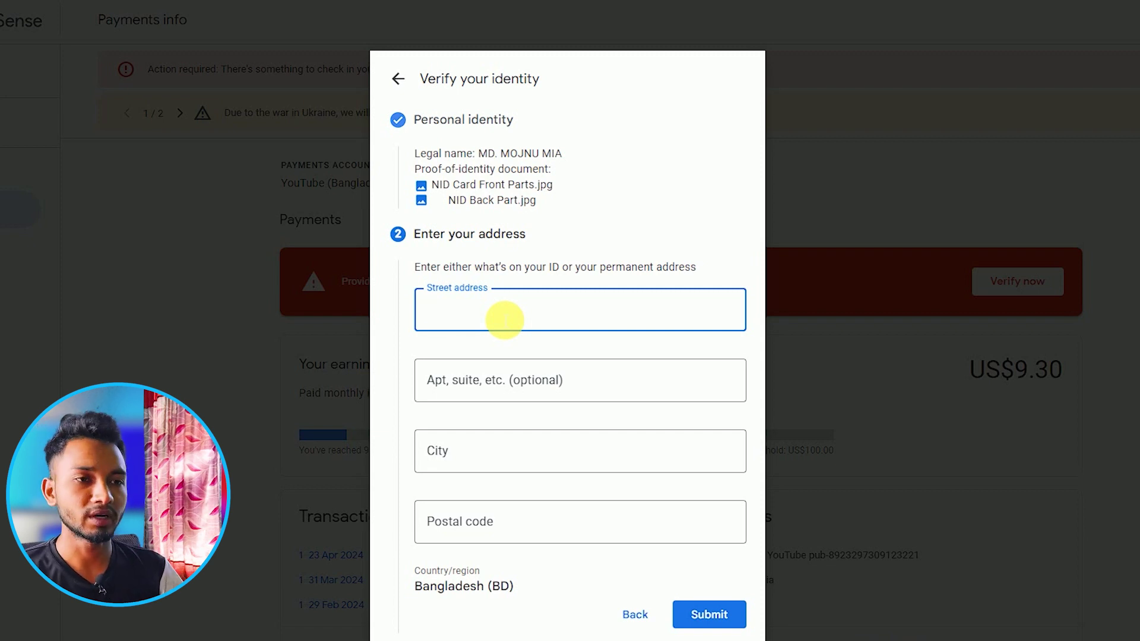
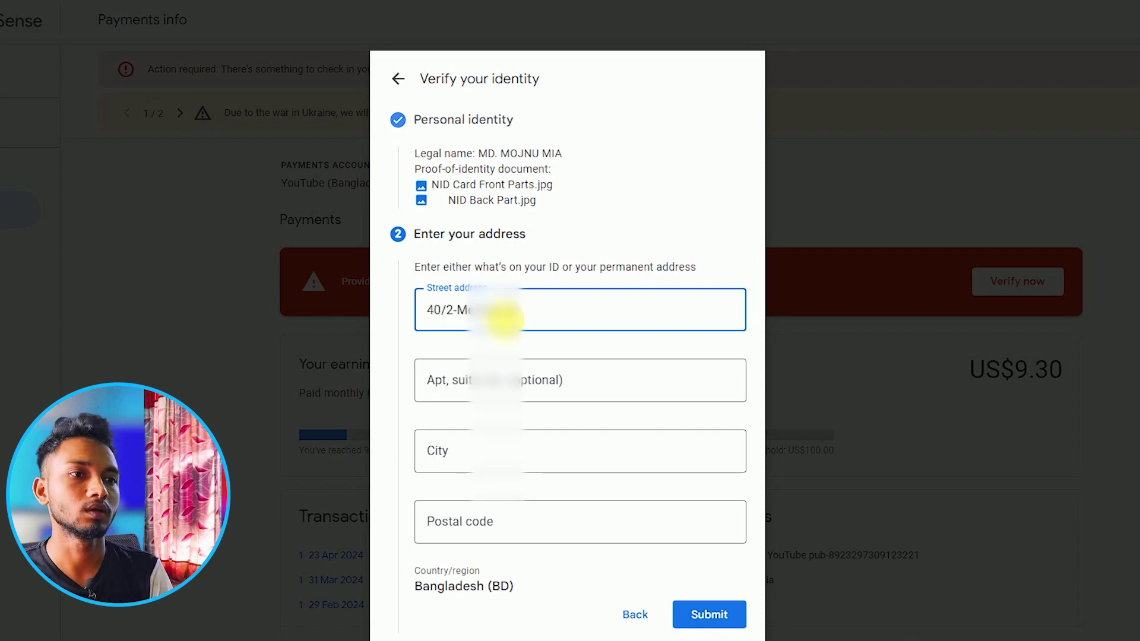
- Fill in the street address, city and postal code fields
{"action": "left_click", "coordinate": [489, 399]}
{"action": "left_click", "coordinate": [488, 451]}
{"action": "type", "text": "Khilgaon"}
{"action": "left_click", "coordinate": [501, 522]}
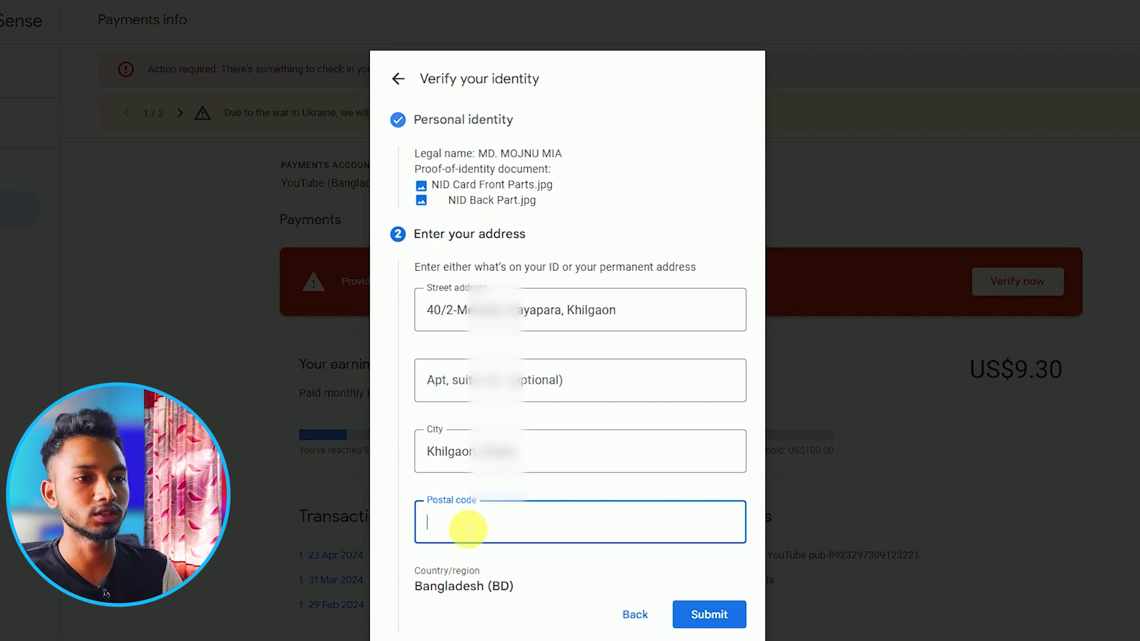
{"action": "type", "text": "1219"}
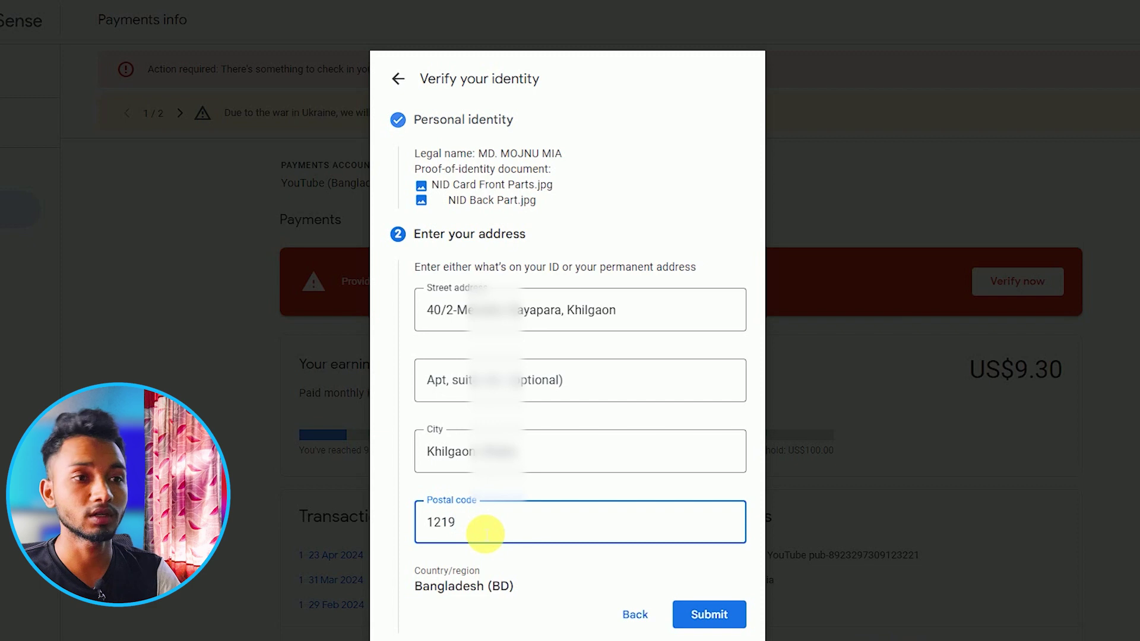
- Add 'Mobile:' with the pasted phone number in the apartment line and submit
{"action": "left_click", "coordinate": [502, 381]}
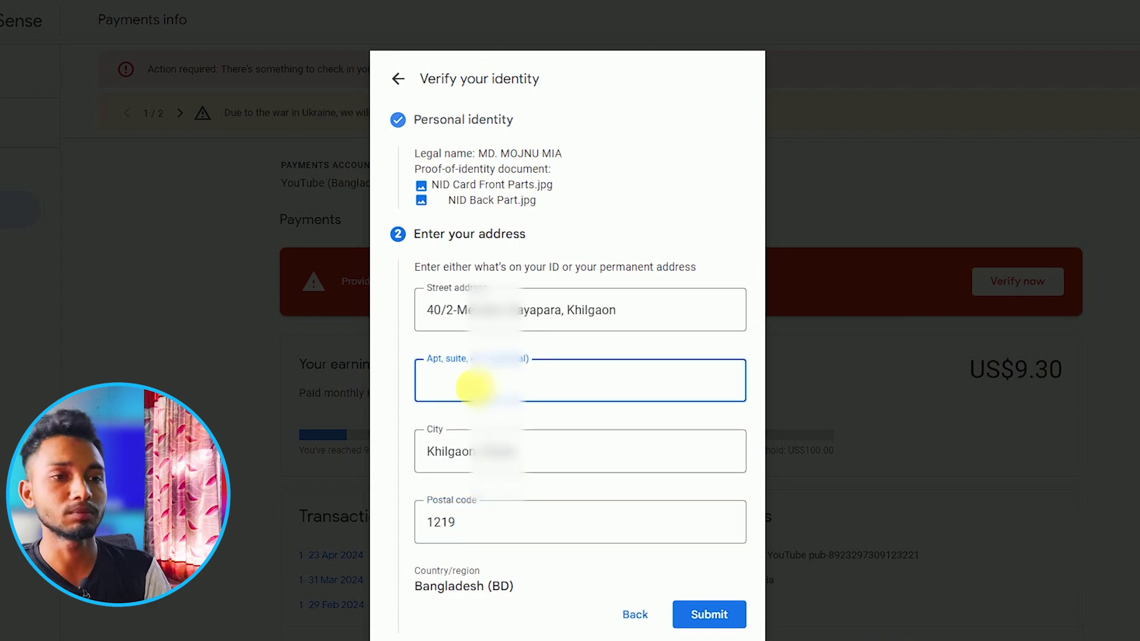
{"action": "type", "text": "Mobile"}
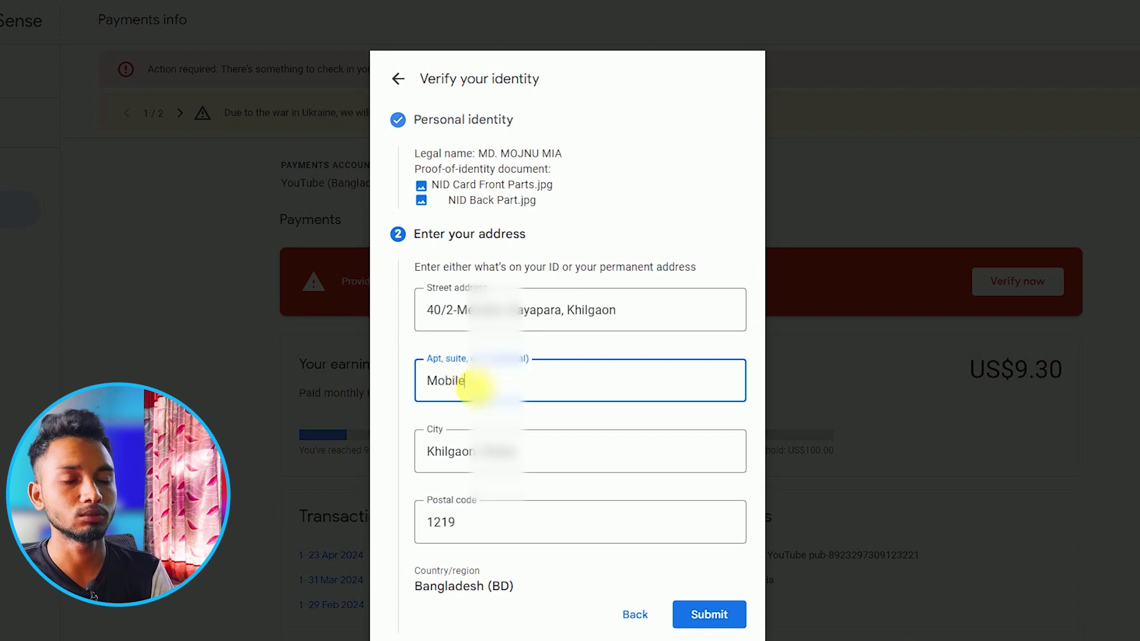
{"action": "type", "text": ":"}
{"action": "key", "text": "ctrl+v"}
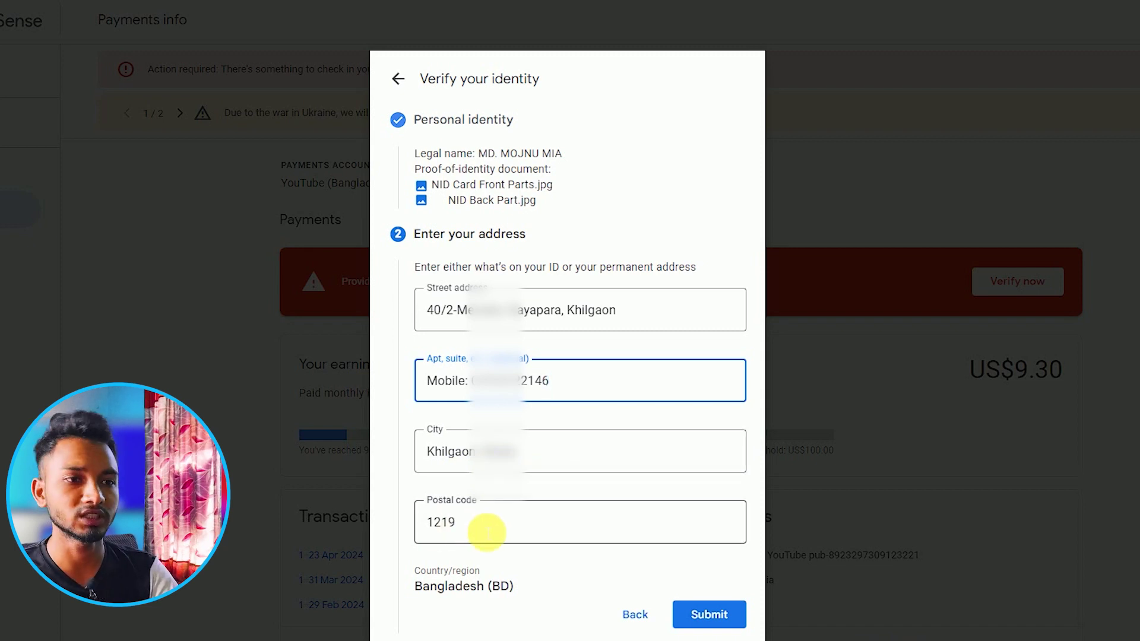
{"action": "left_click", "coordinate": [619, 541]}
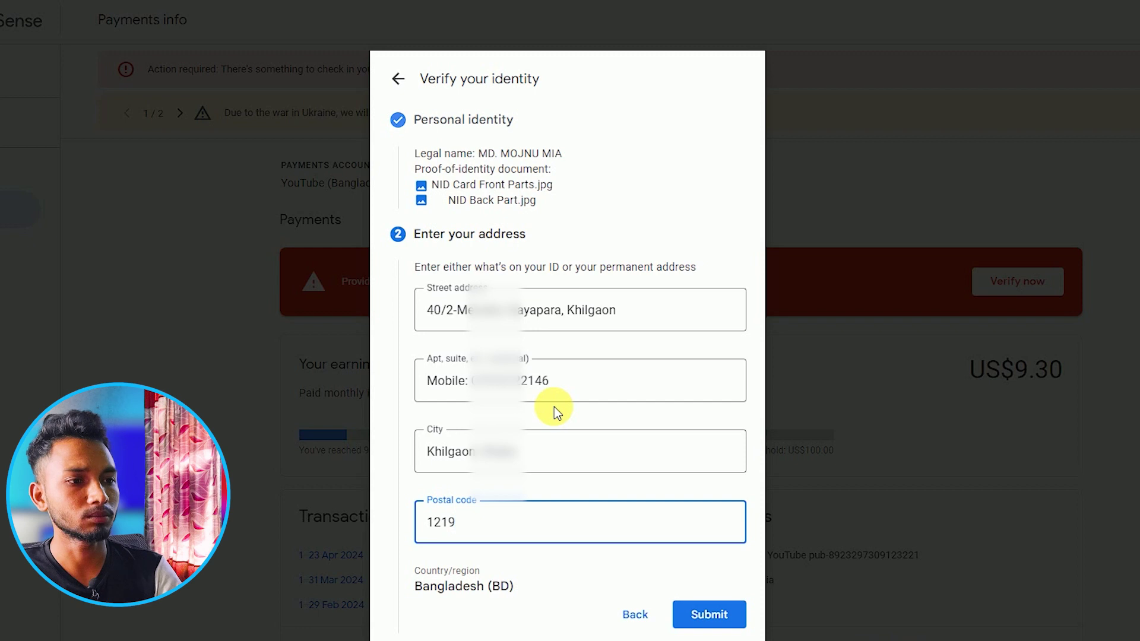
{"action": "left_click", "coordinate": [726, 616]}
{"action": "left_click", "coordinate": [710, 617]}
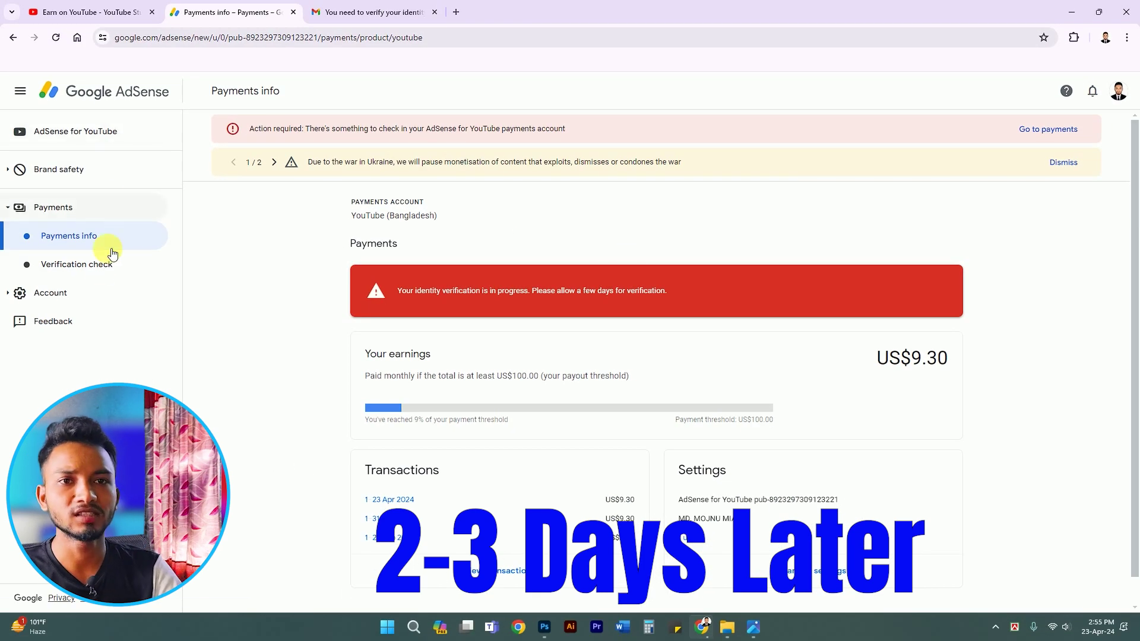
- Open the Verification check page under Payments
{"action": "left_click", "coordinate": [77, 267]}
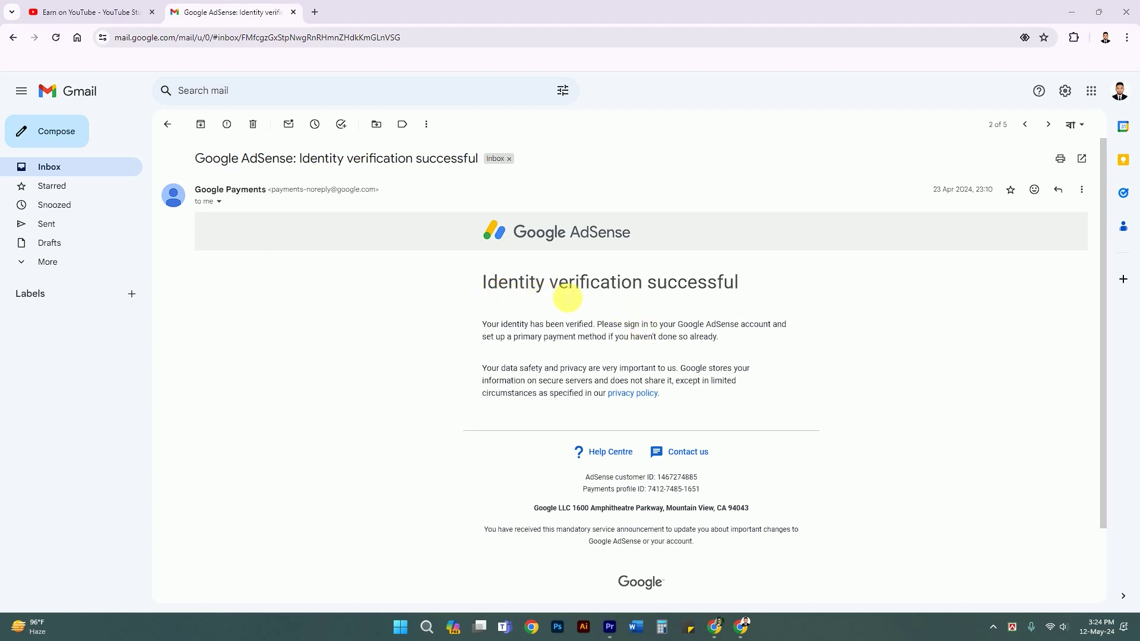
- Return to YouTube Studio's Earn page and start Getting paid again
{"action": "left_click", "coordinate": [117, 7]}
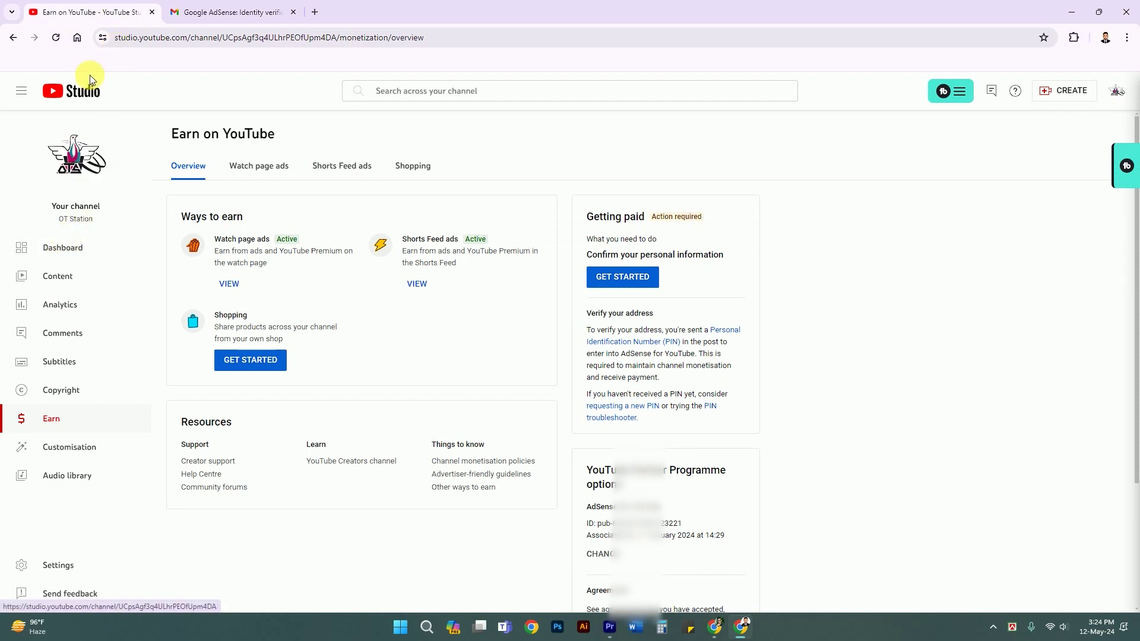
{"action": "left_click", "coordinate": [633, 279]}
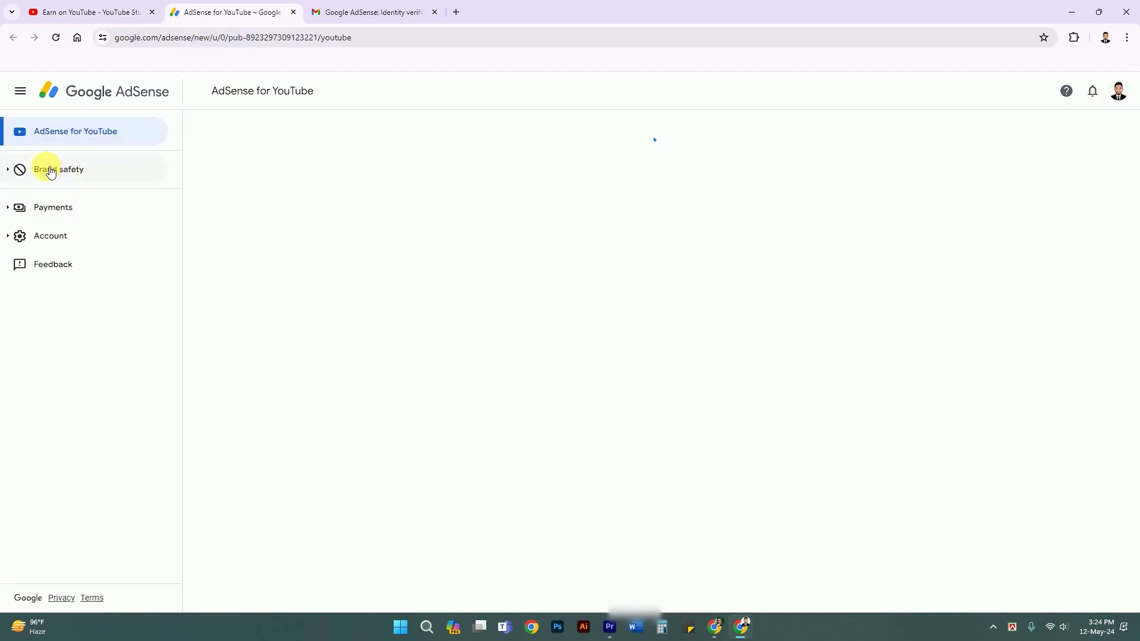
- Open Verification check under Payments and select the 6-digit PIN field
{"action": "left_click", "coordinate": [72, 210]}
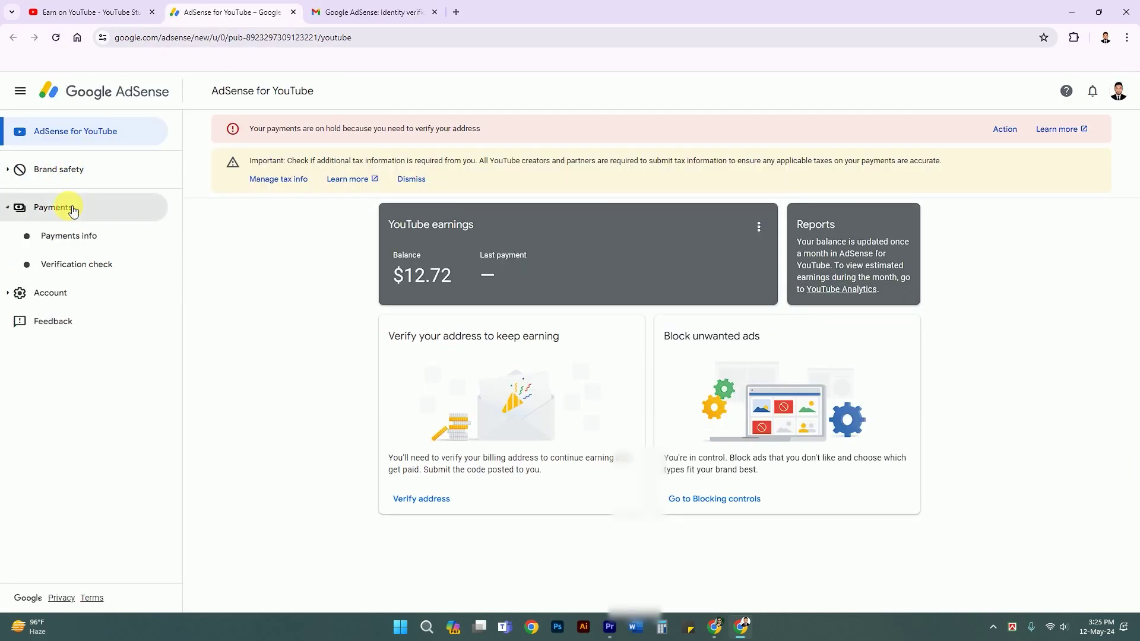
{"action": "left_click", "coordinate": [106, 269]}
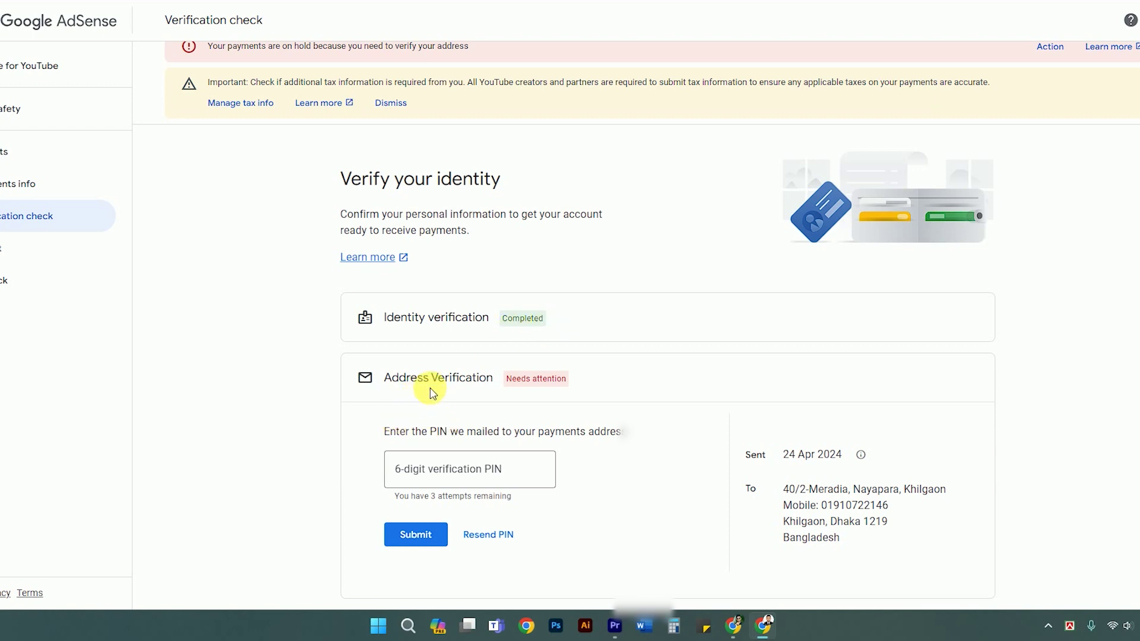
{"action": "left_click", "coordinate": [423, 479]}
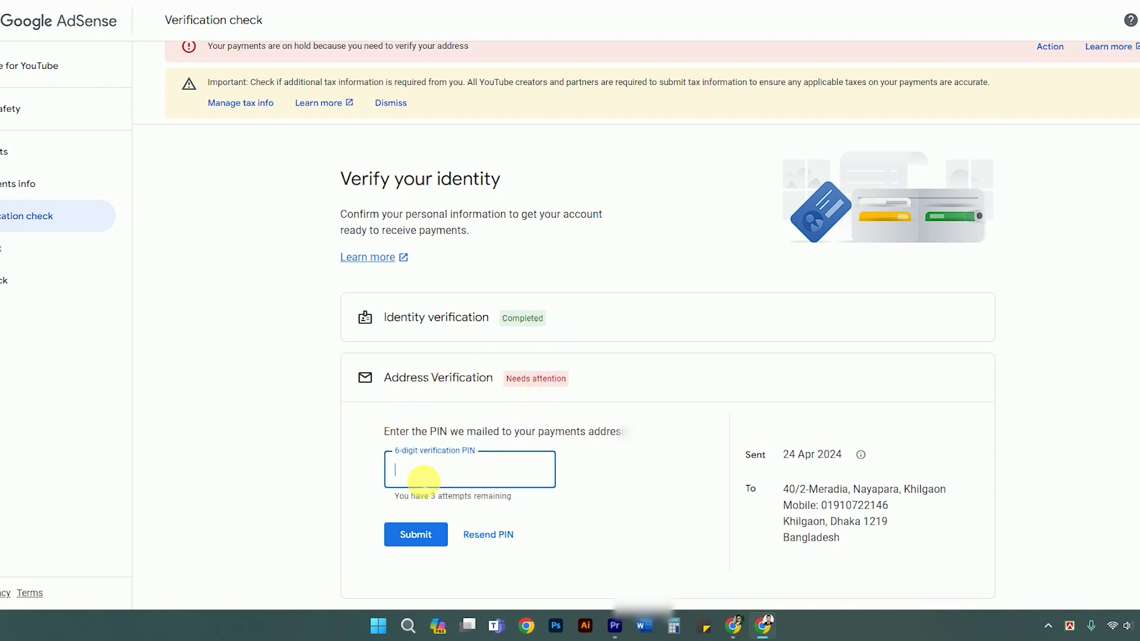